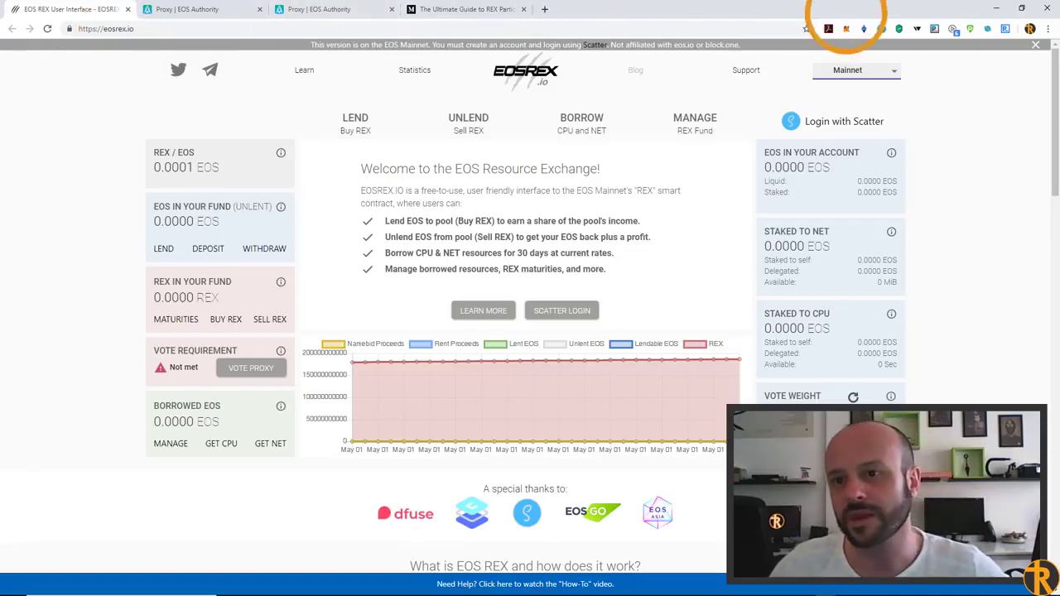
Step: Keep the Mainnet network and log in through Scatter with the EOS Mainnet account
click(849, 74)
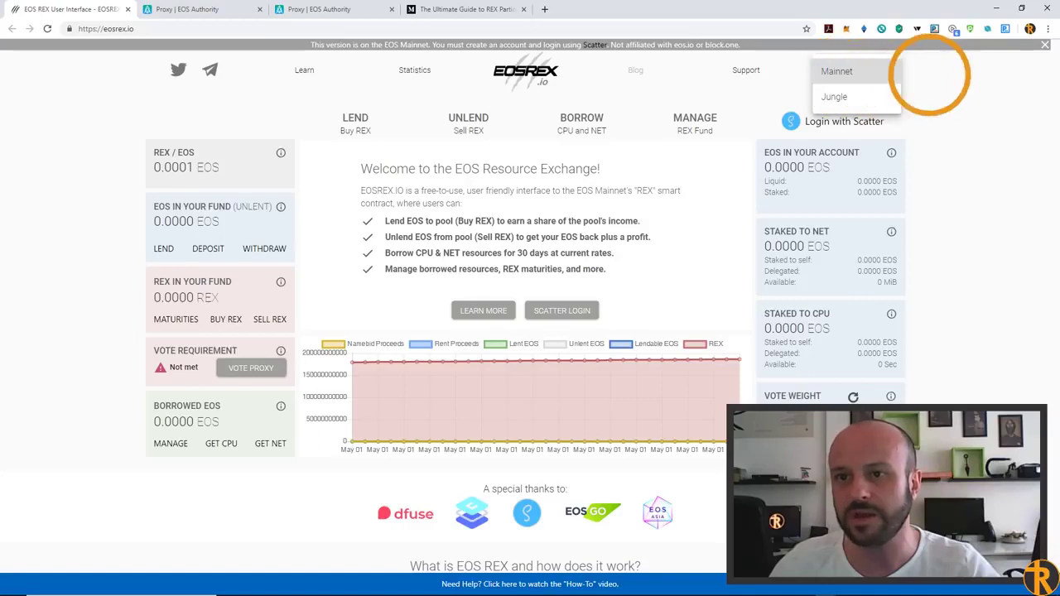
click(930, 71)
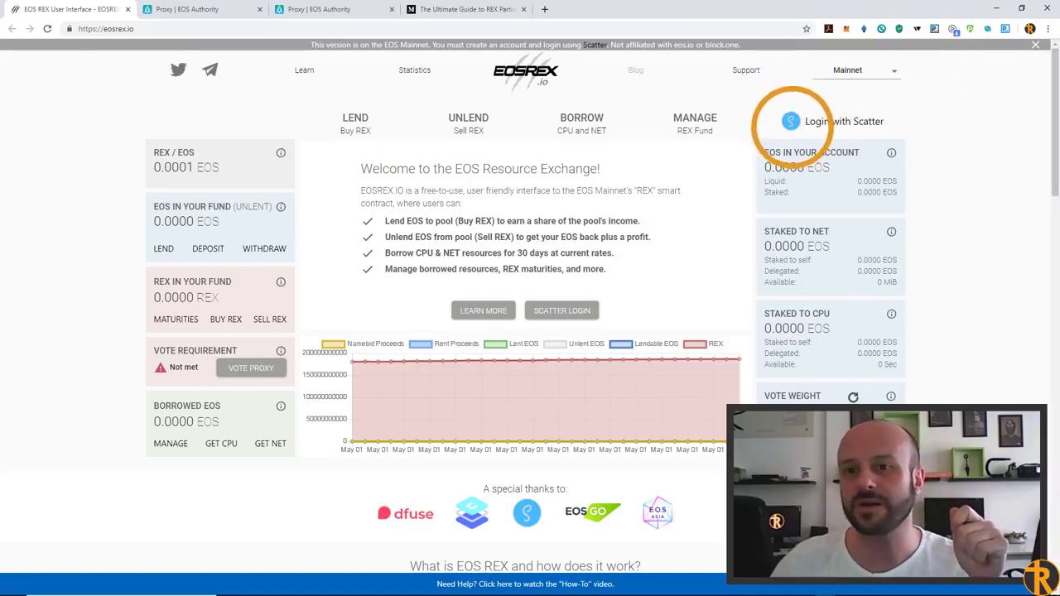
click(792, 123)
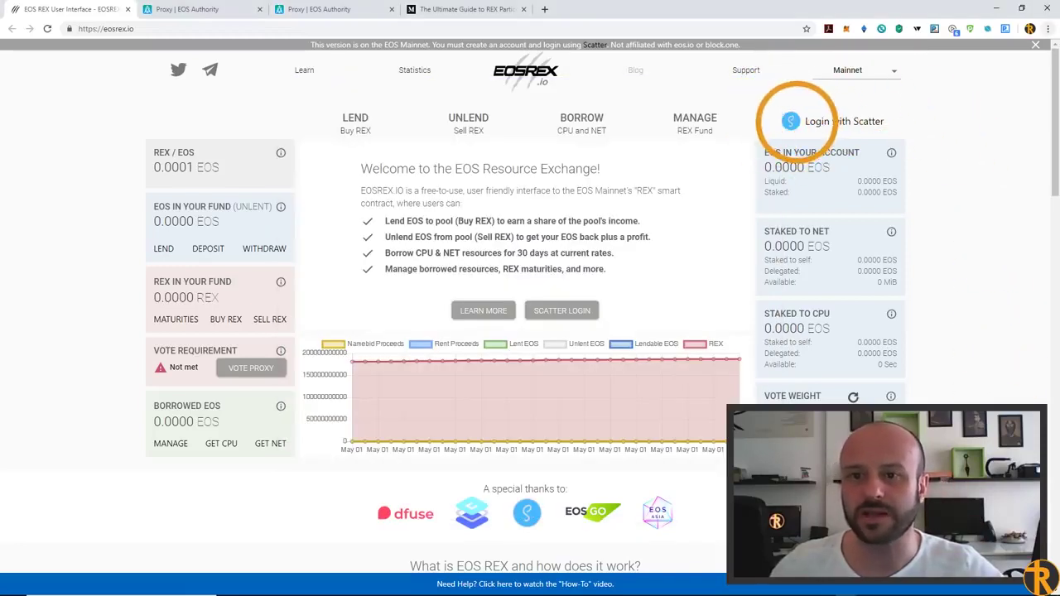
click(797, 120)
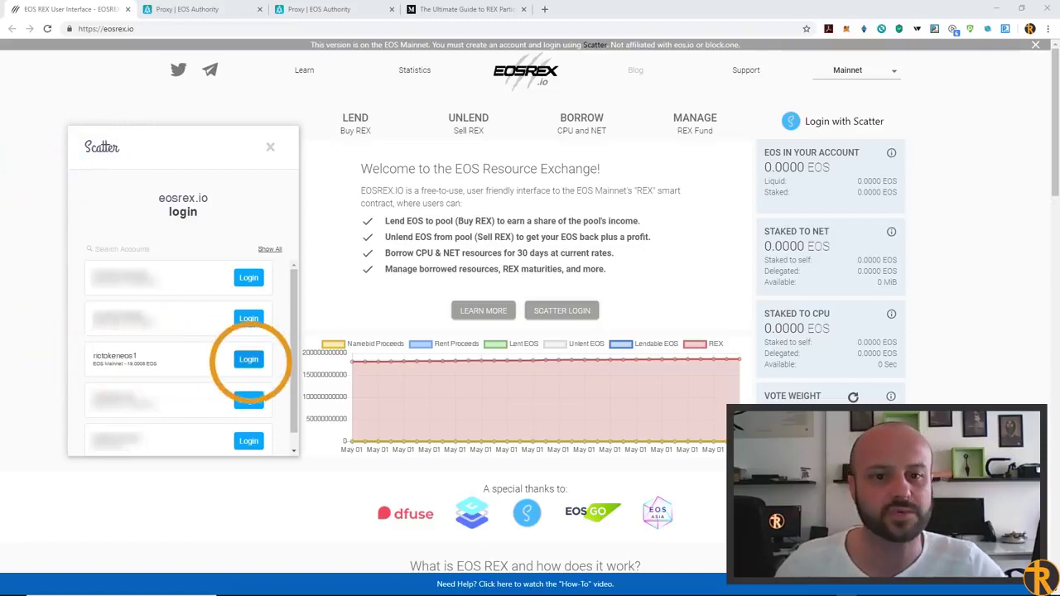
click(248, 359)
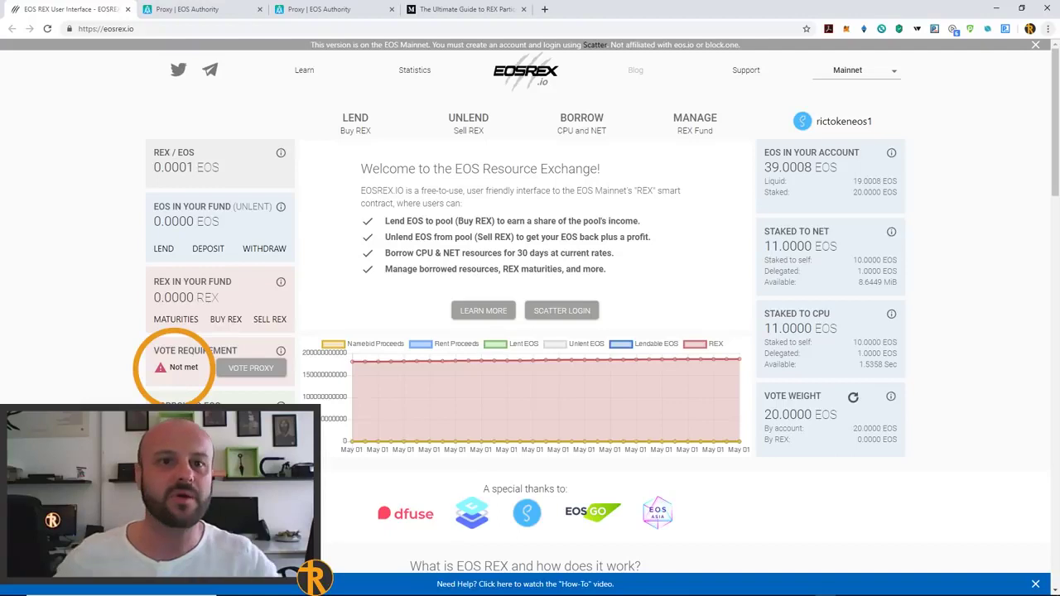
Step: In Scatter, proxy the account's votes to eosnetworkxx with automatic re-proxy every 7 days enabled, and allow the voteproducer transaction
key(ctrl+Tab)
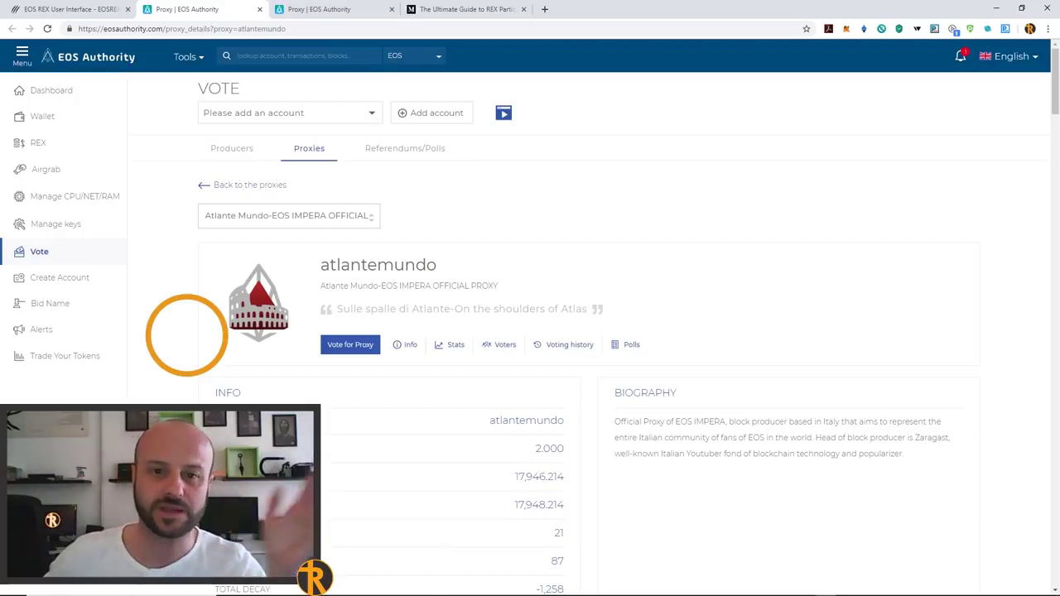
key(ctrl+Tab)
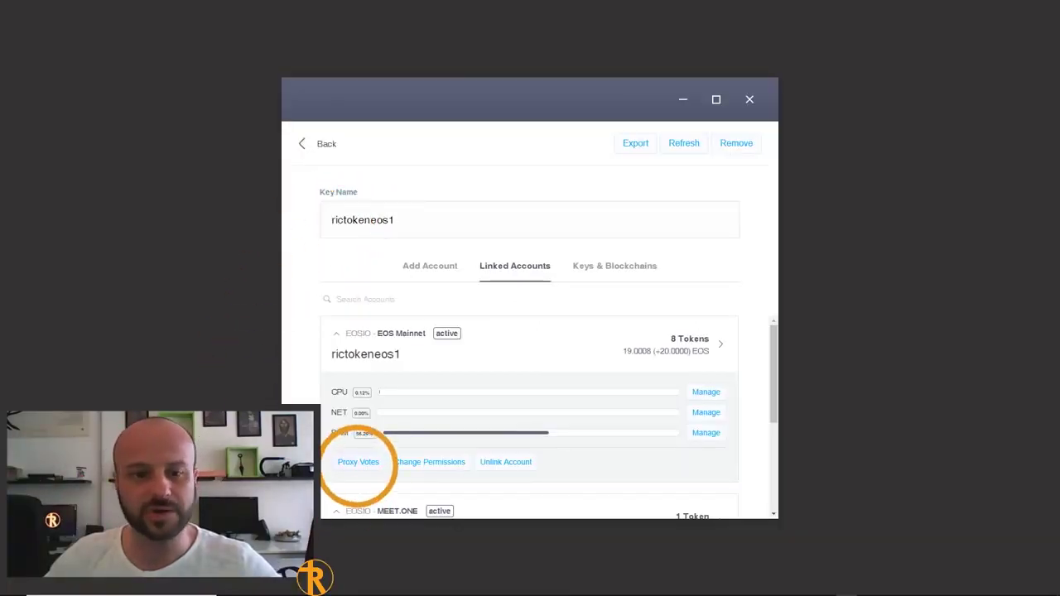
click(358, 461)
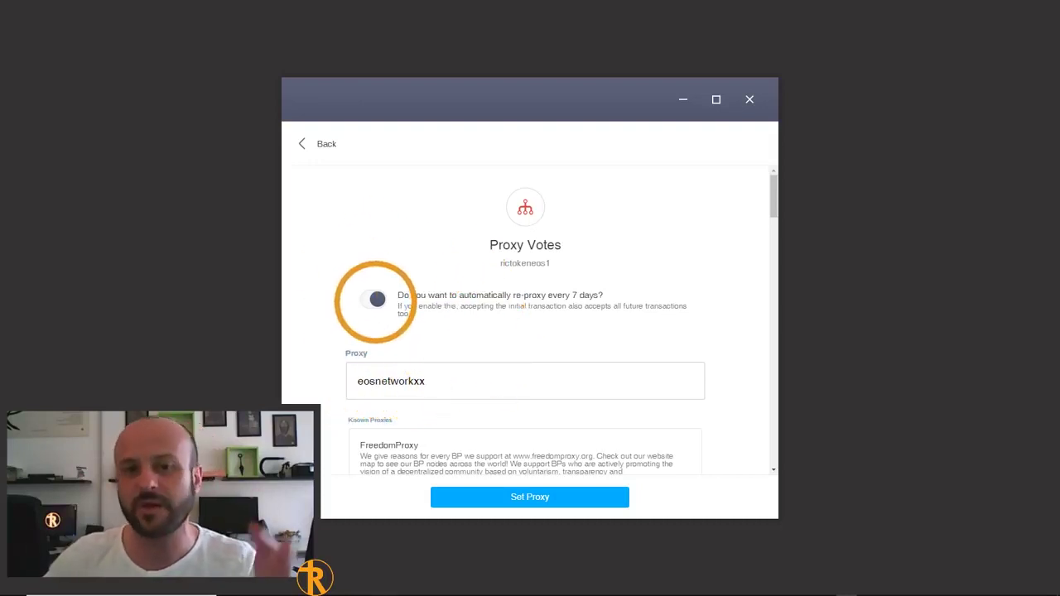
click(375, 300)
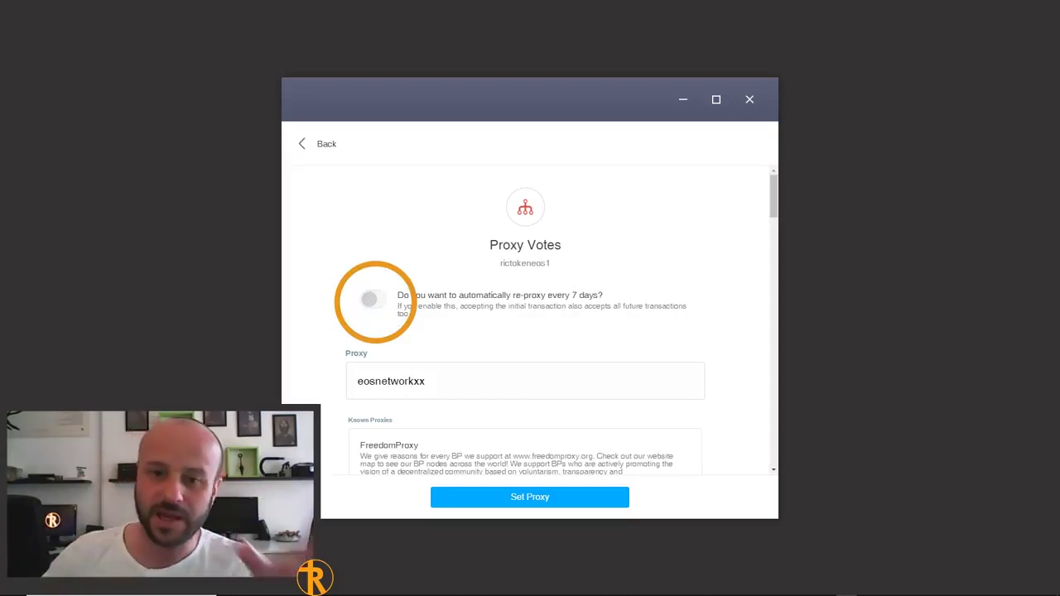
click(376, 300)
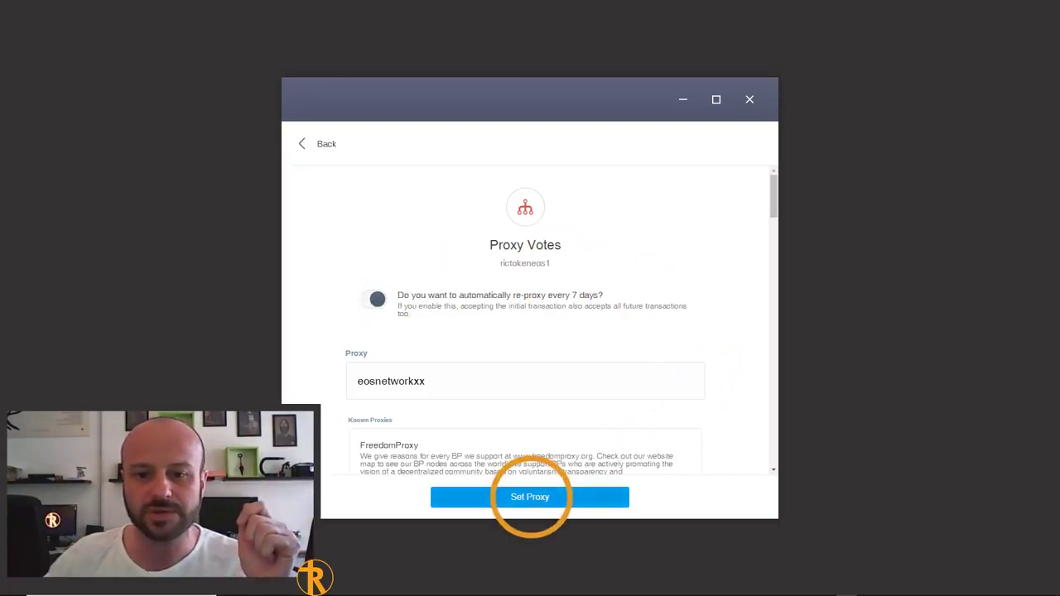
click(531, 497)
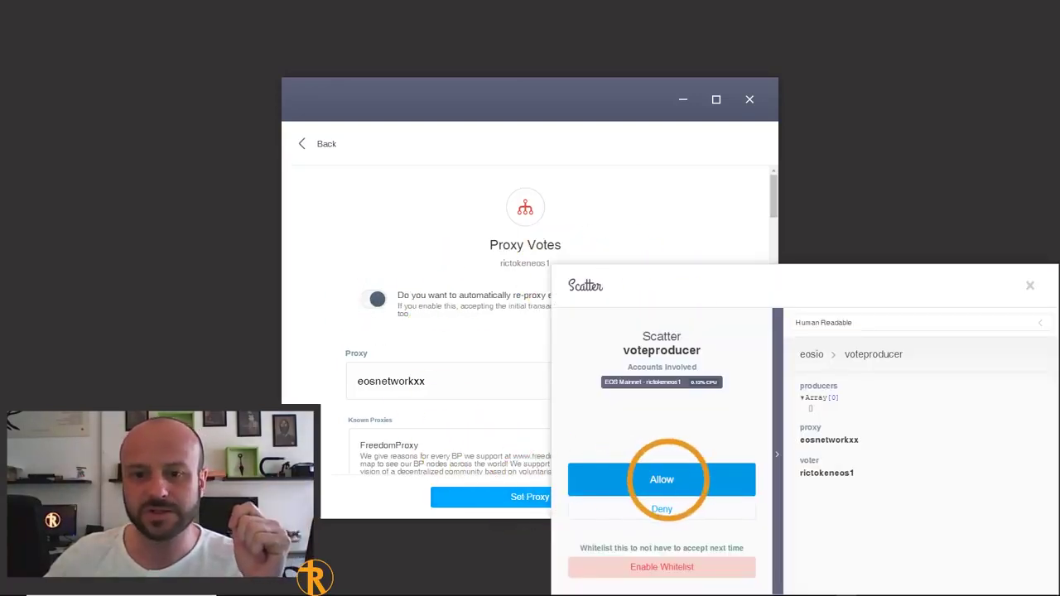
click(662, 480)
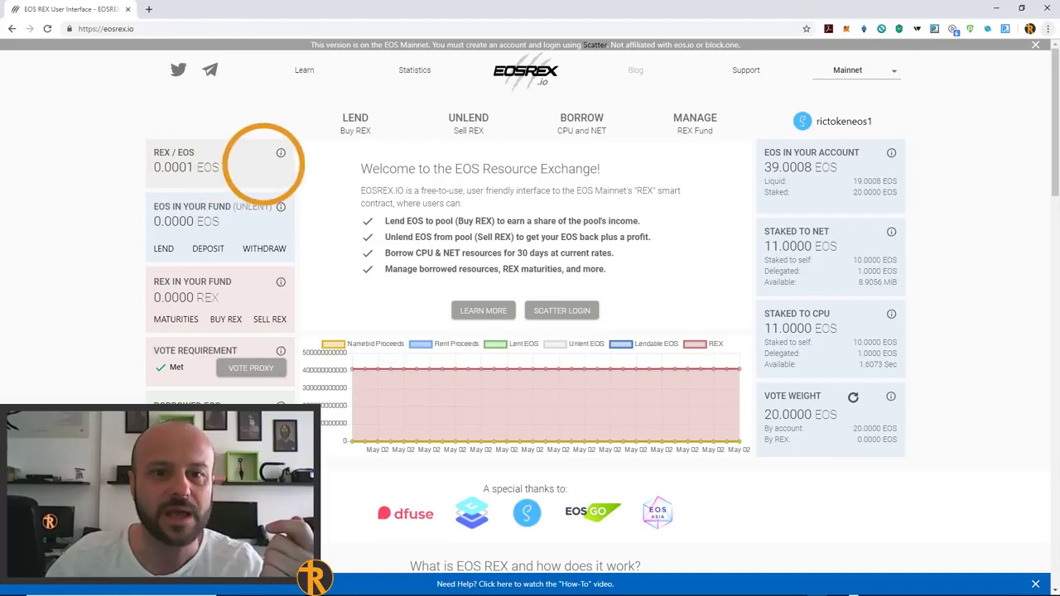
mouse_move(282, 153)
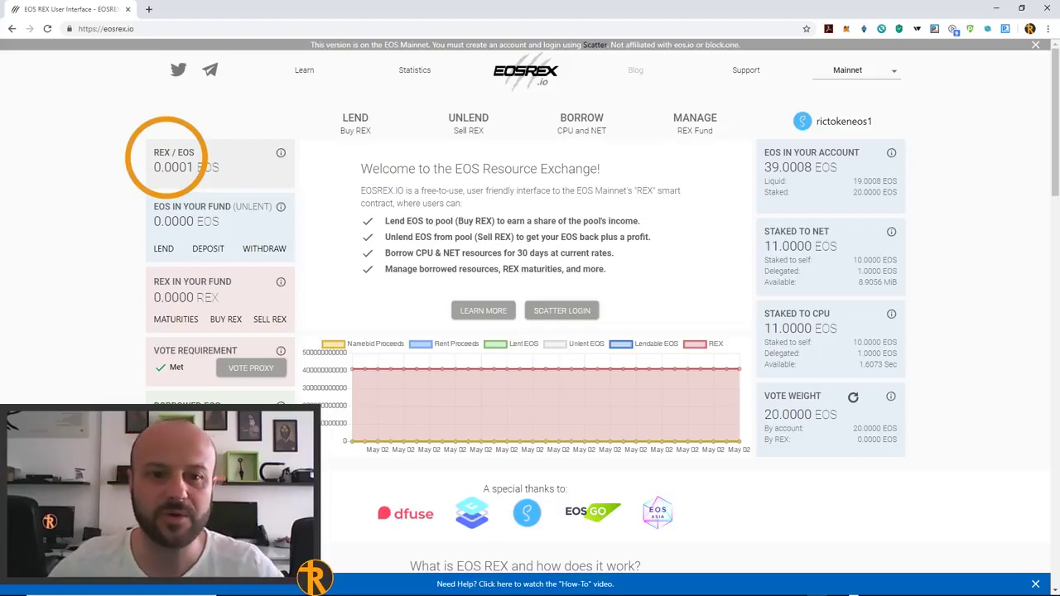
click(355, 124)
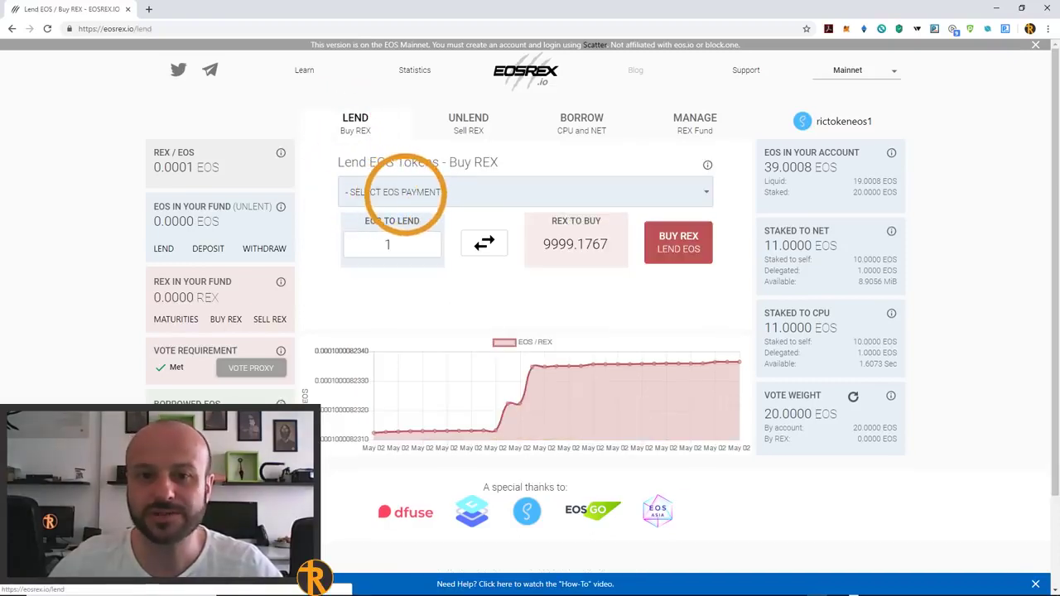
click(420, 193)
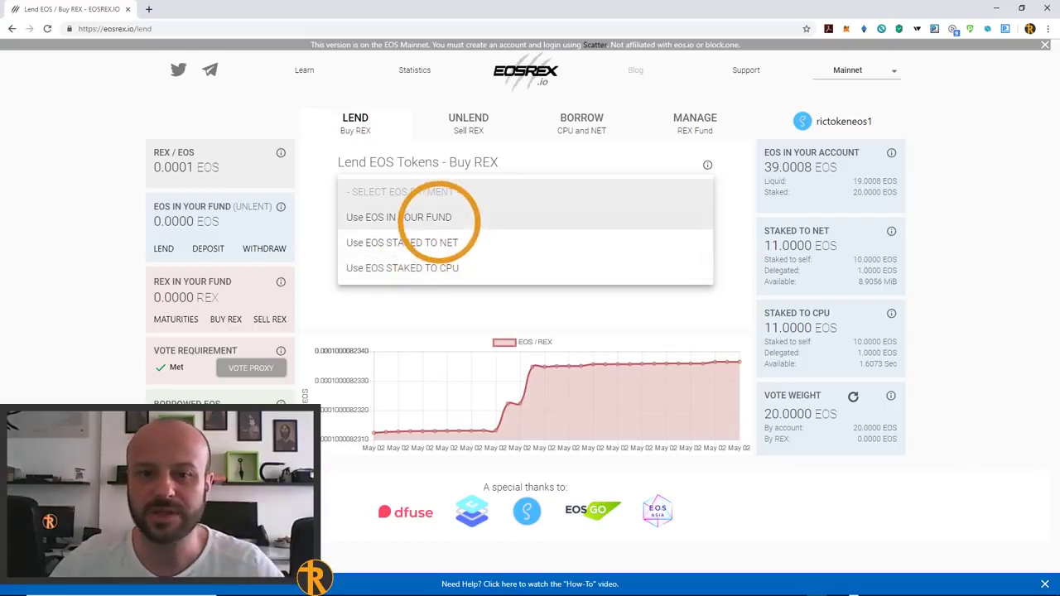
click(437, 217)
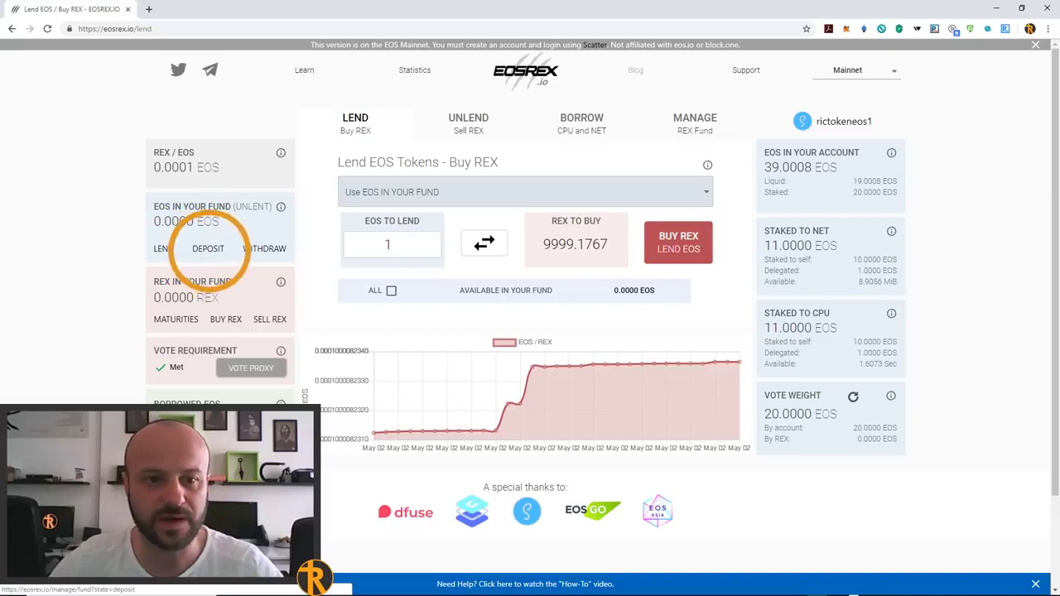
Step: Deposit 10 liquid EOS into the REX fund and allow the transaction in Scatter
click(208, 249)
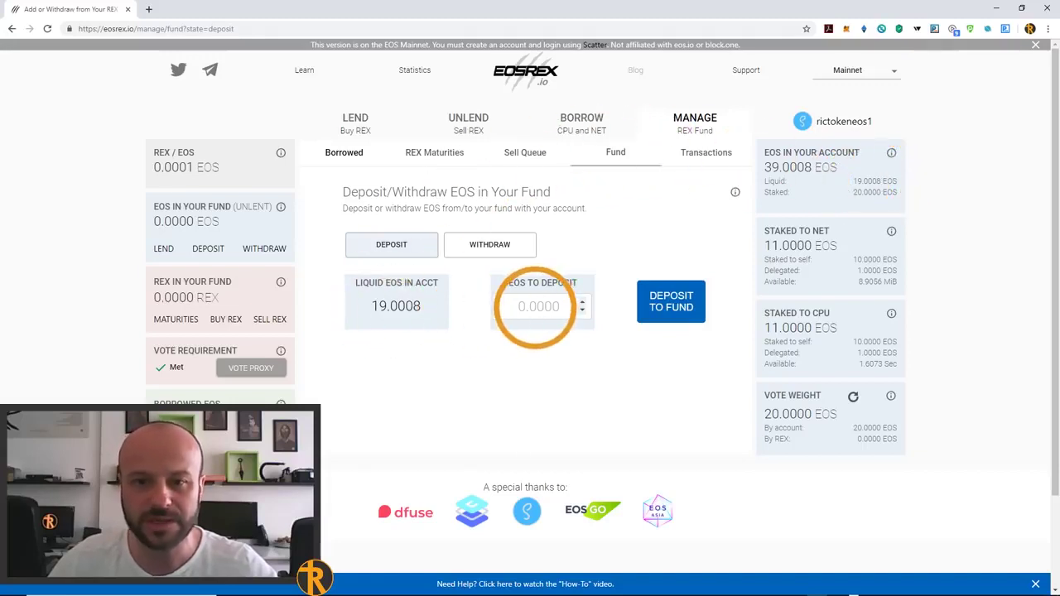
click(537, 307)
text(10)
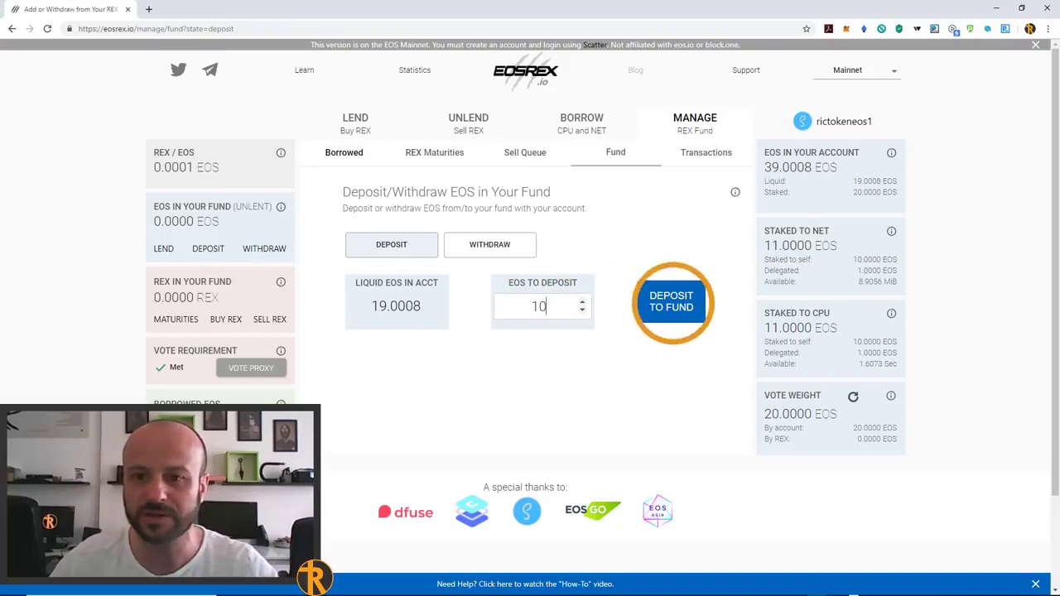
click(671, 303)
click(663, 474)
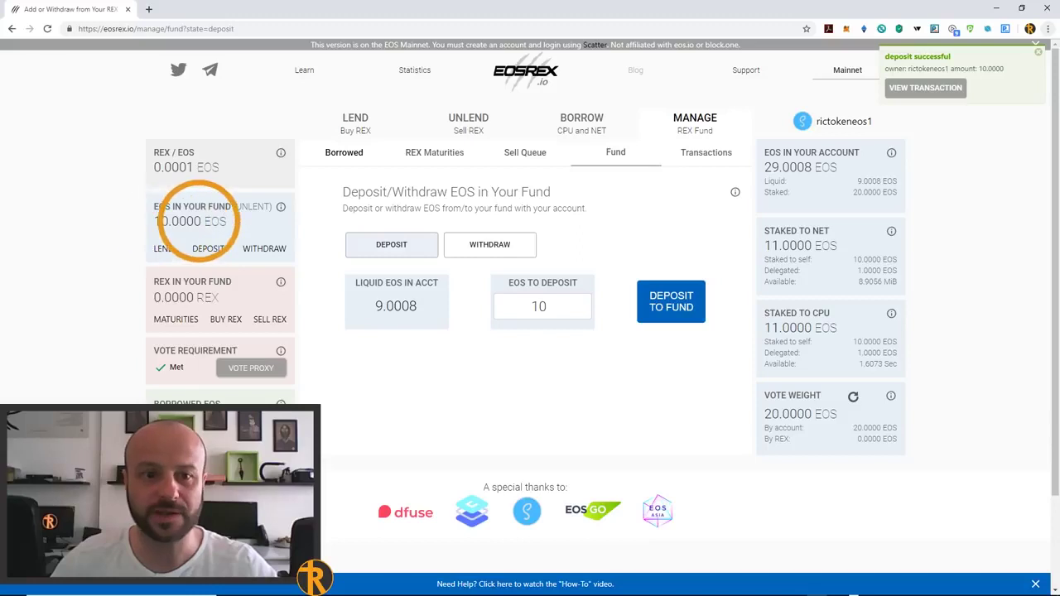
Step: Buy REX by lending 10 EOS from the fund, and allow the buyrex transaction in Scatter
click(163, 249)
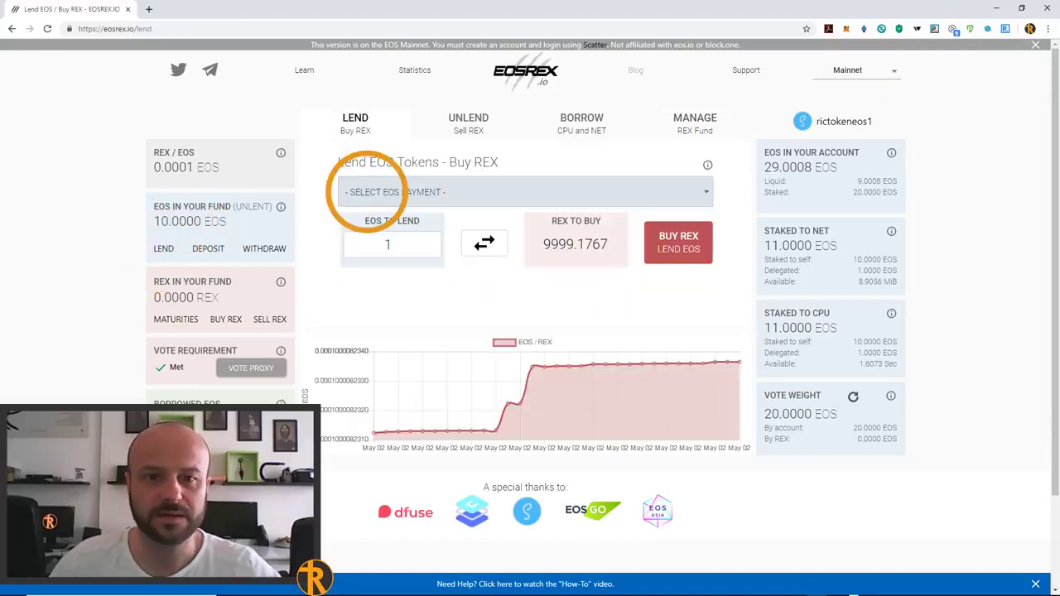
click(366, 192)
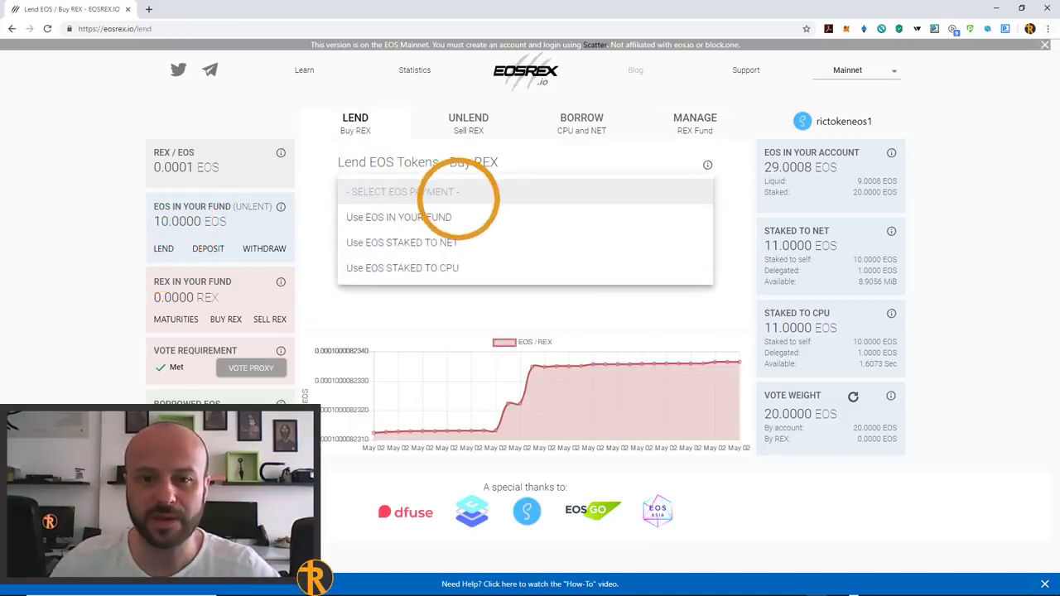
click(424, 217)
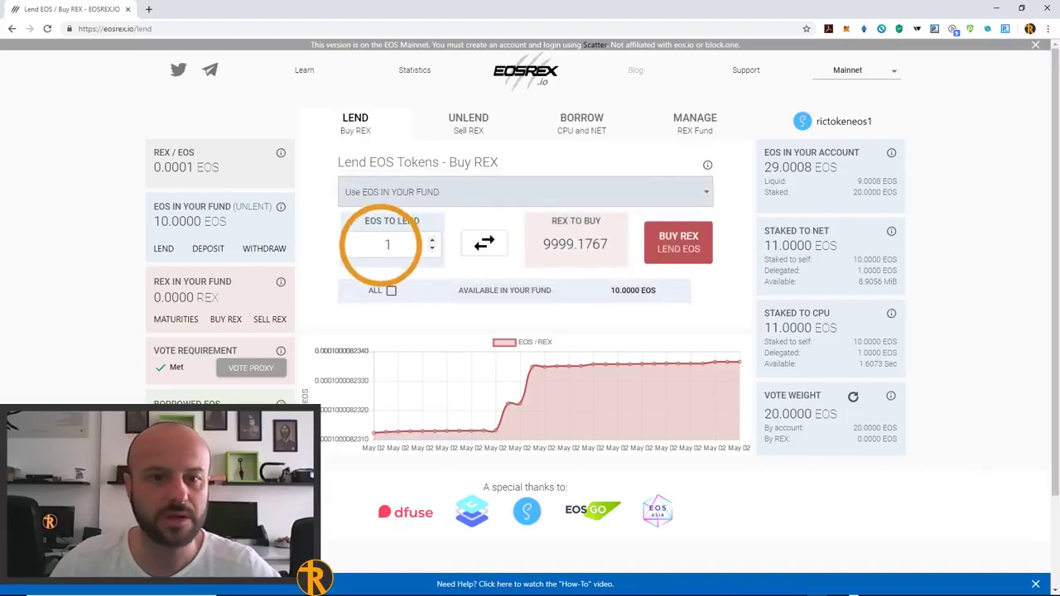
click(393, 244)
text(0)
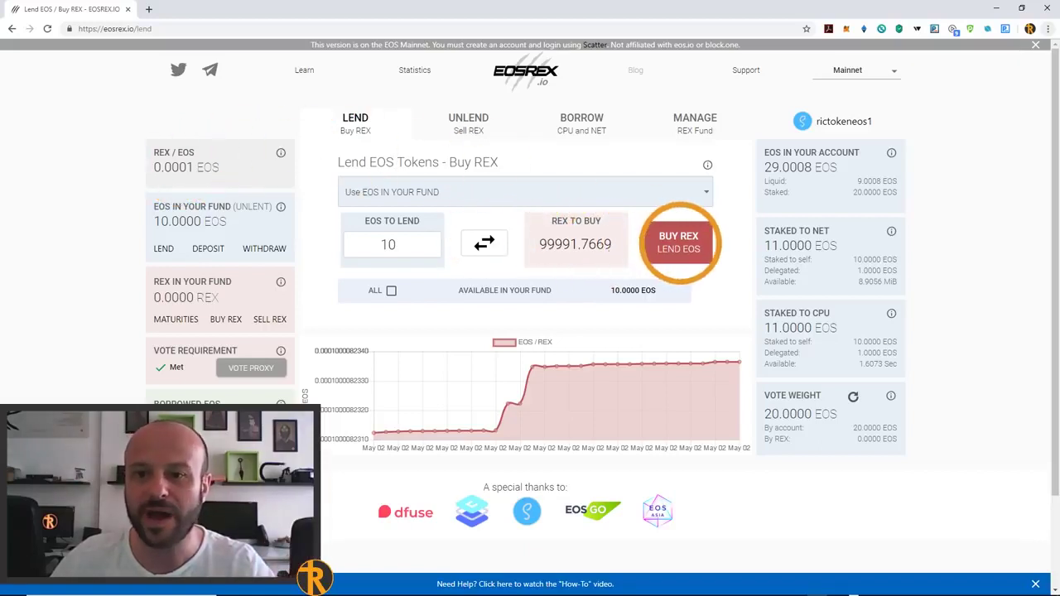
click(680, 242)
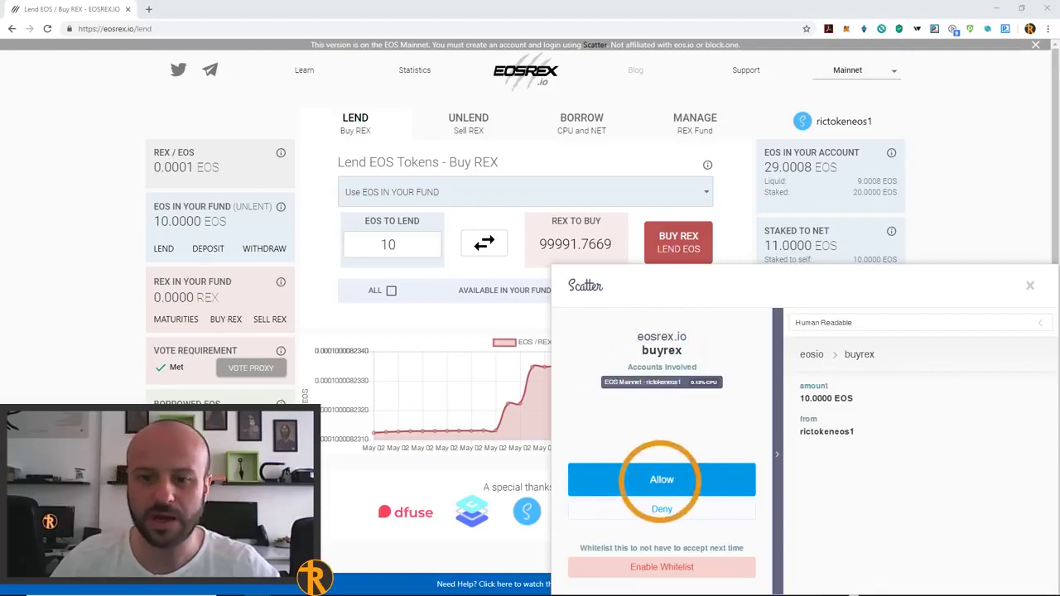
click(662, 480)
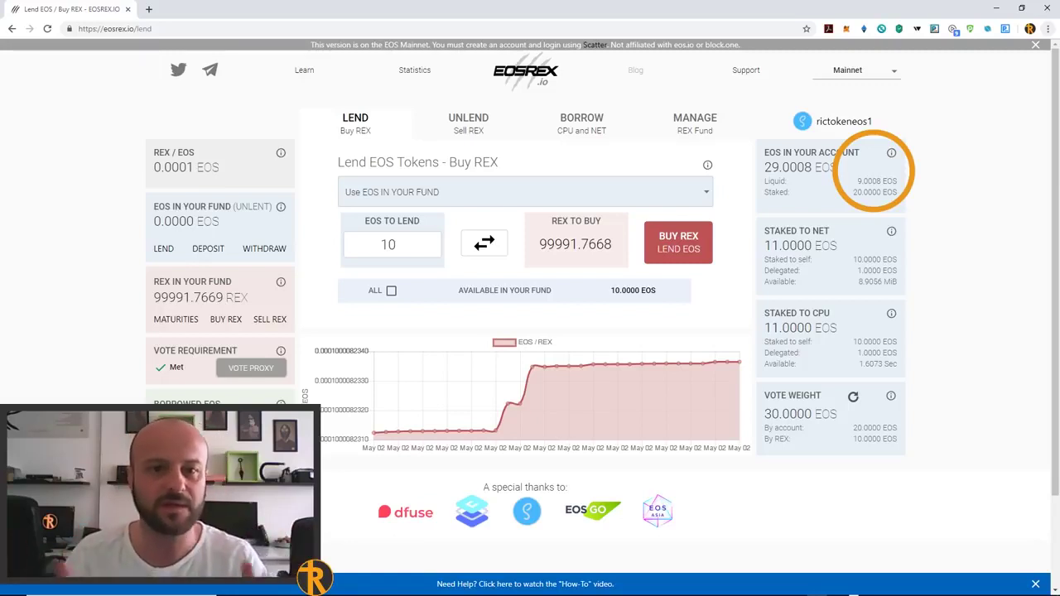
Step: Buy REX by lending 10 EOS staked to NET, and allow the unstaketorex transaction in Scatter
key(BackSpace)
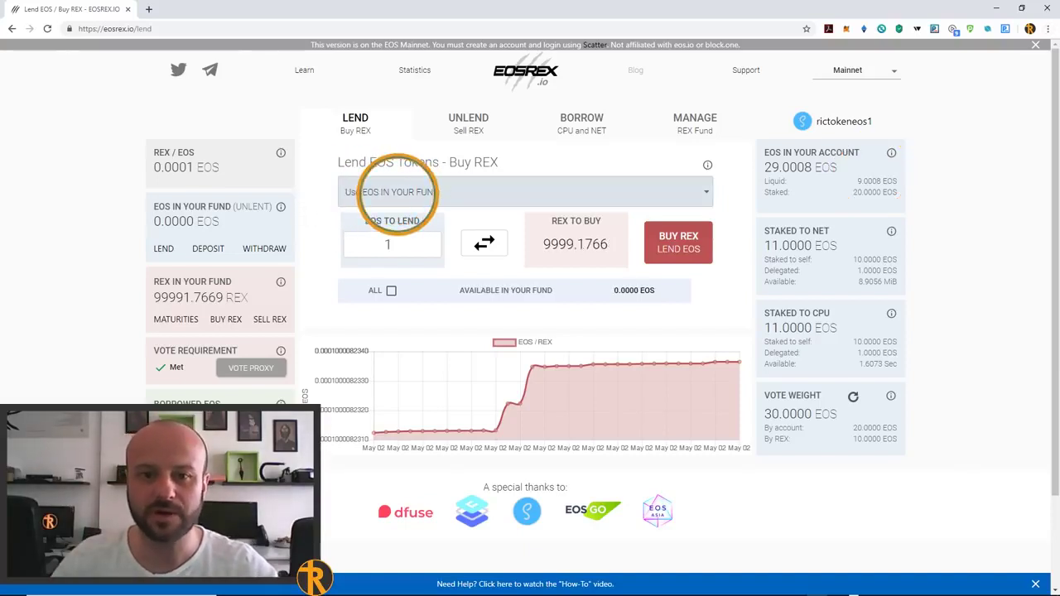
click(386, 193)
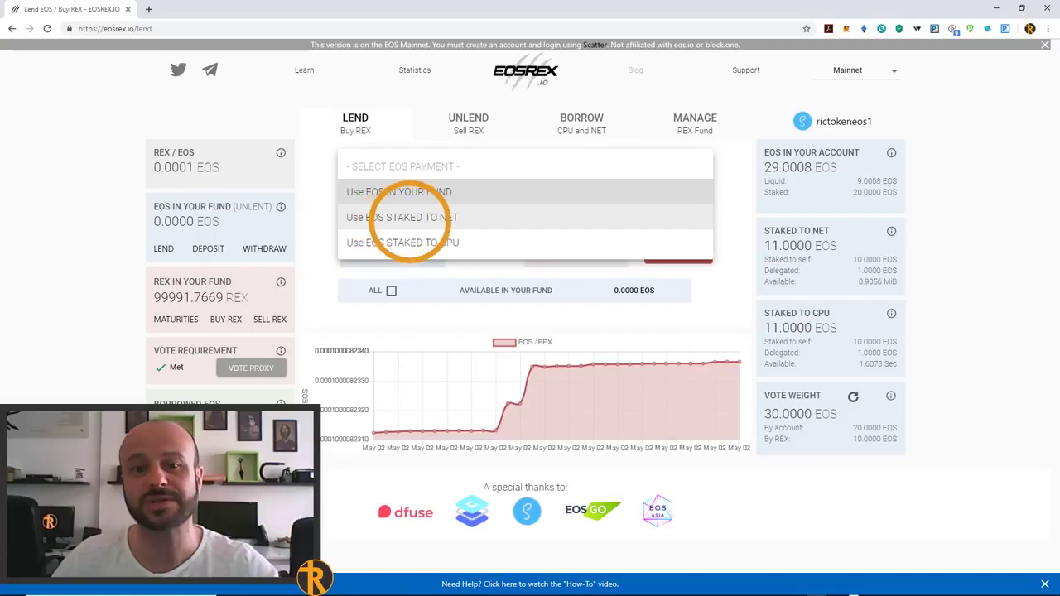
click(426, 217)
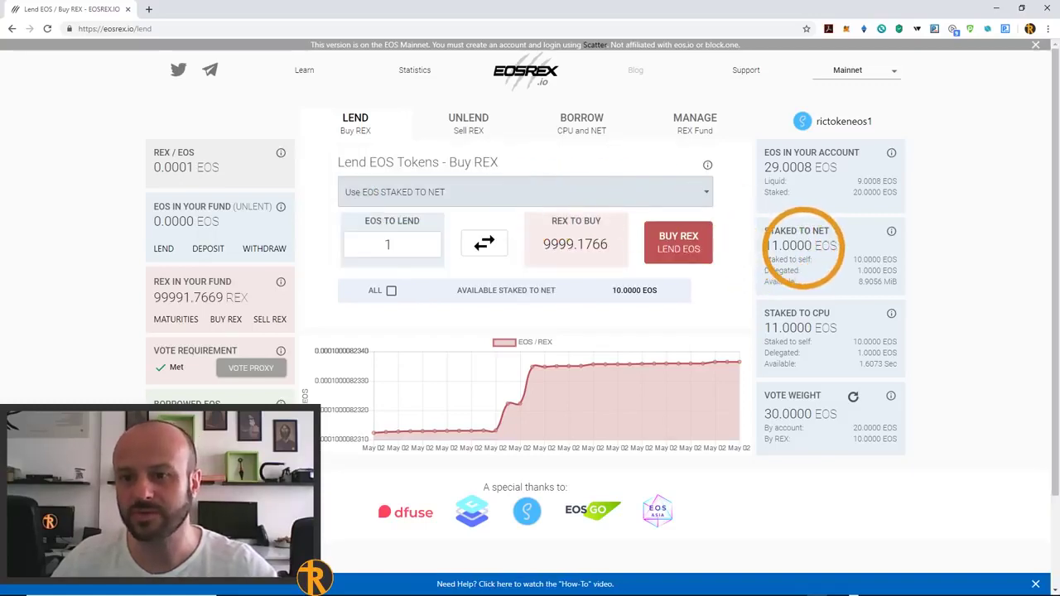
click(392, 244)
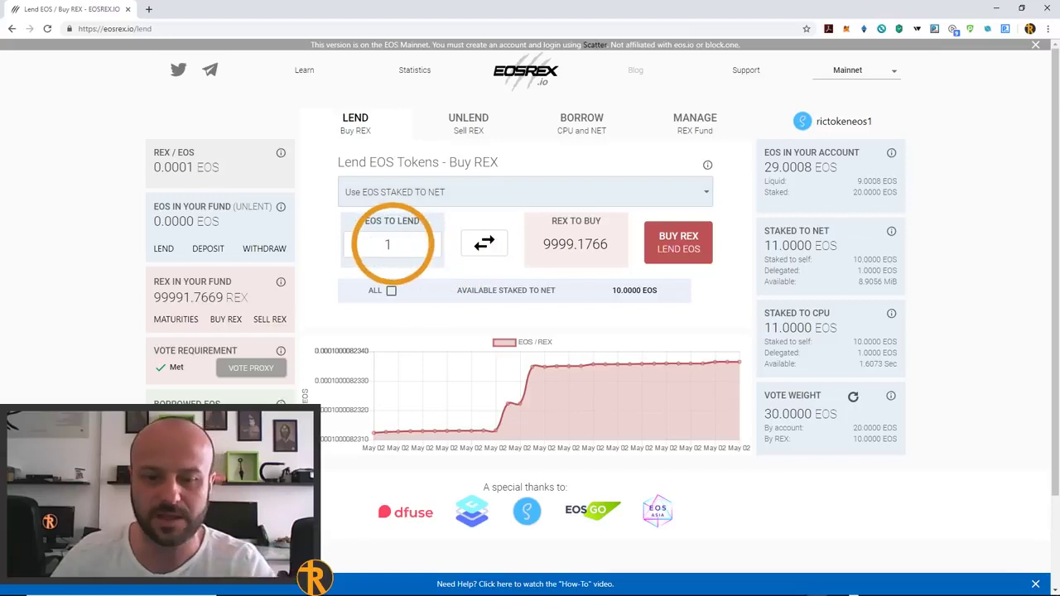
text(0)
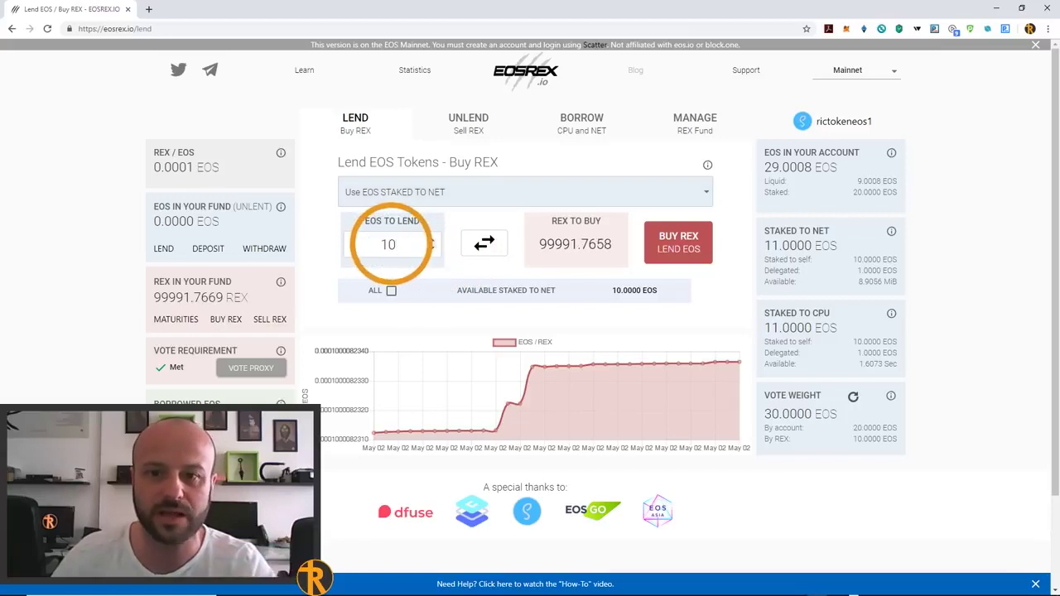
click(681, 242)
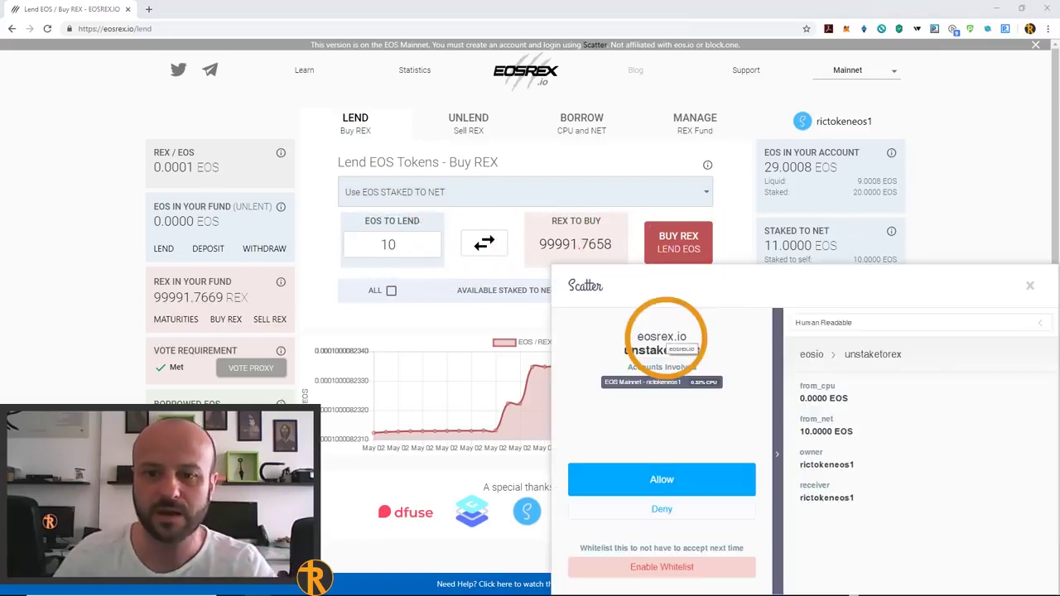
click(662, 480)
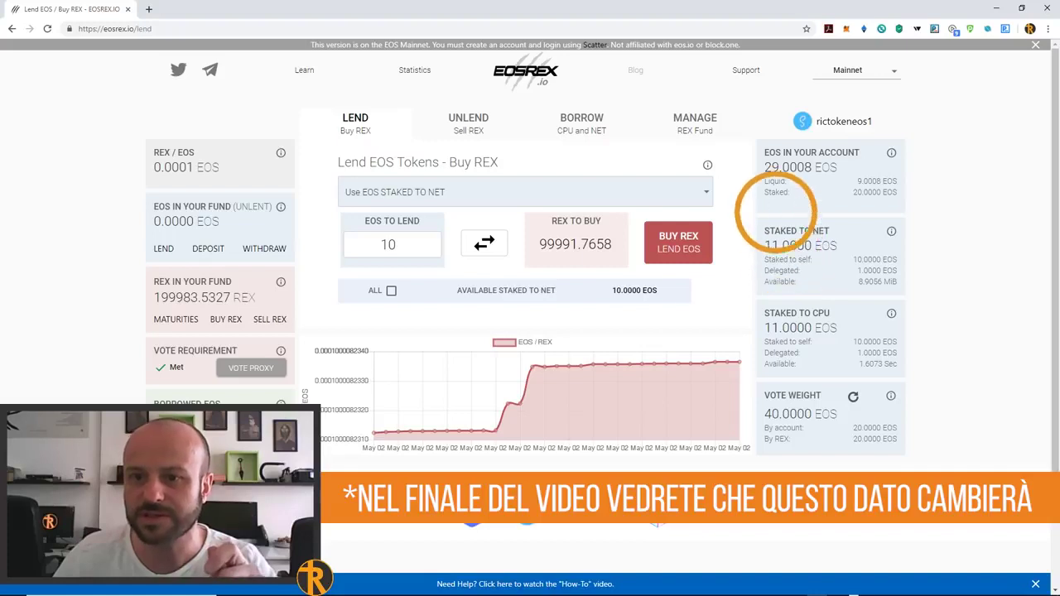
Step: Buy REX by lending 10 EOS staked to CPU, and allow the unstaketorex transaction in Scatter
click(390, 191)
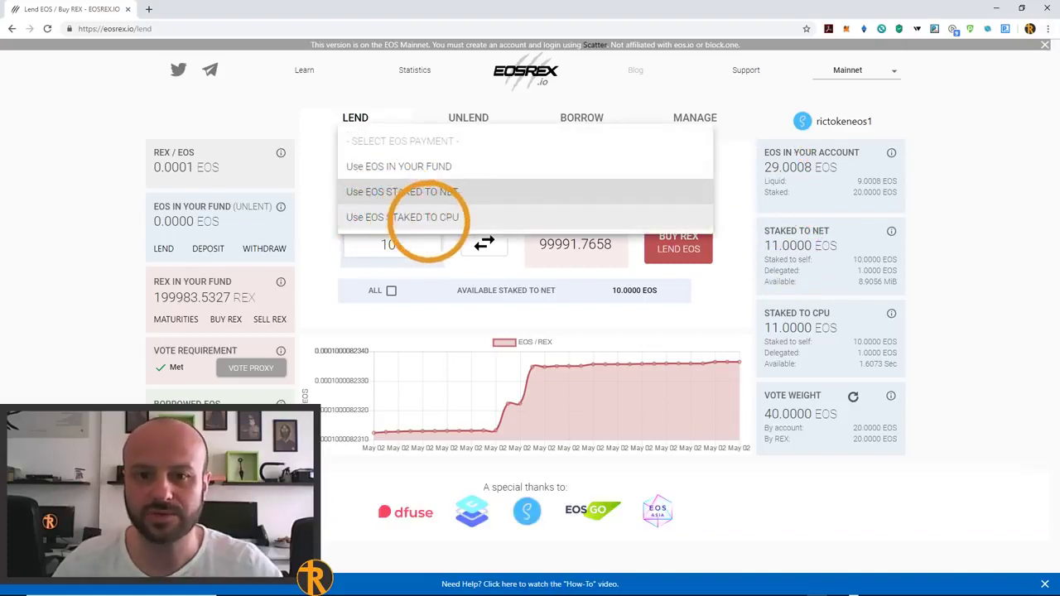
click(437, 217)
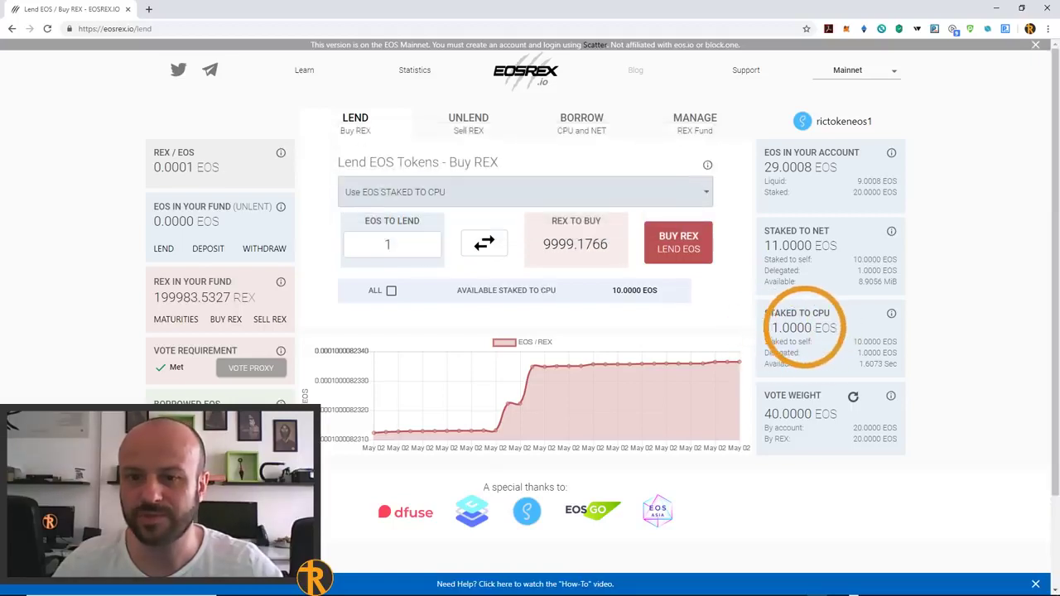
click(407, 245)
text(0)
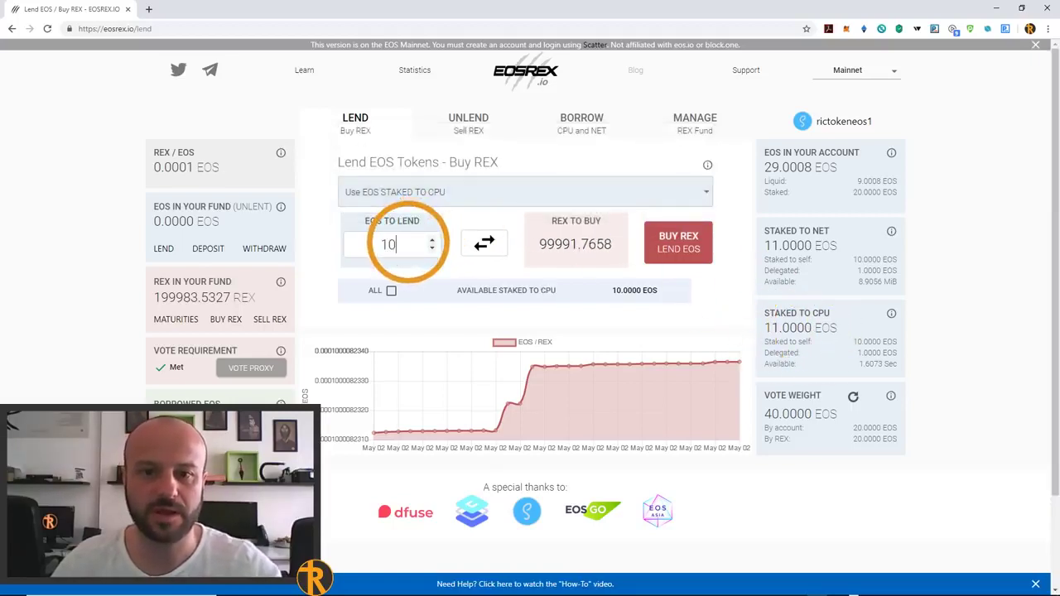
click(677, 243)
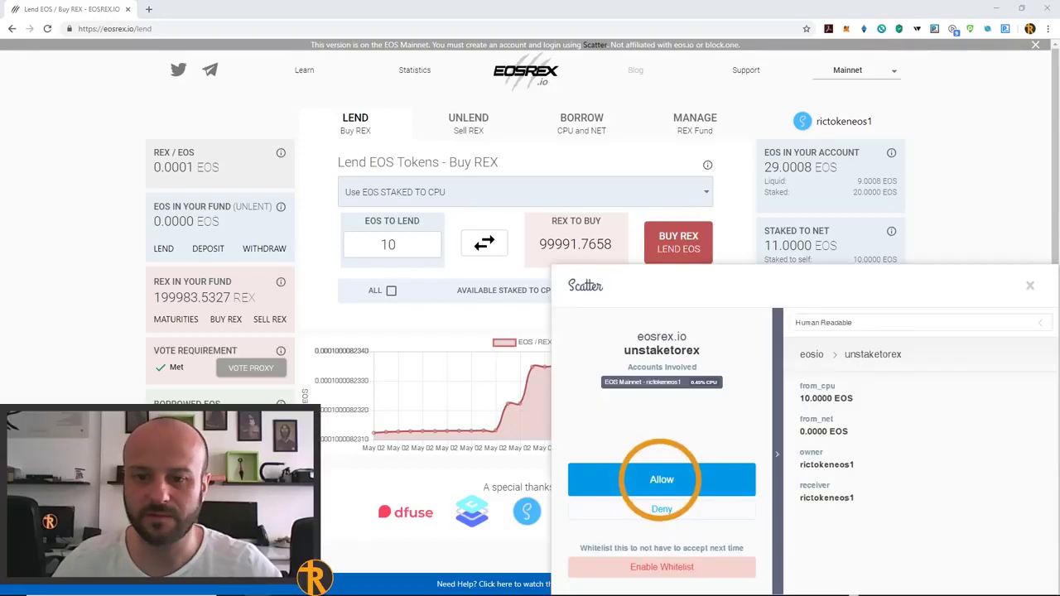
click(662, 480)
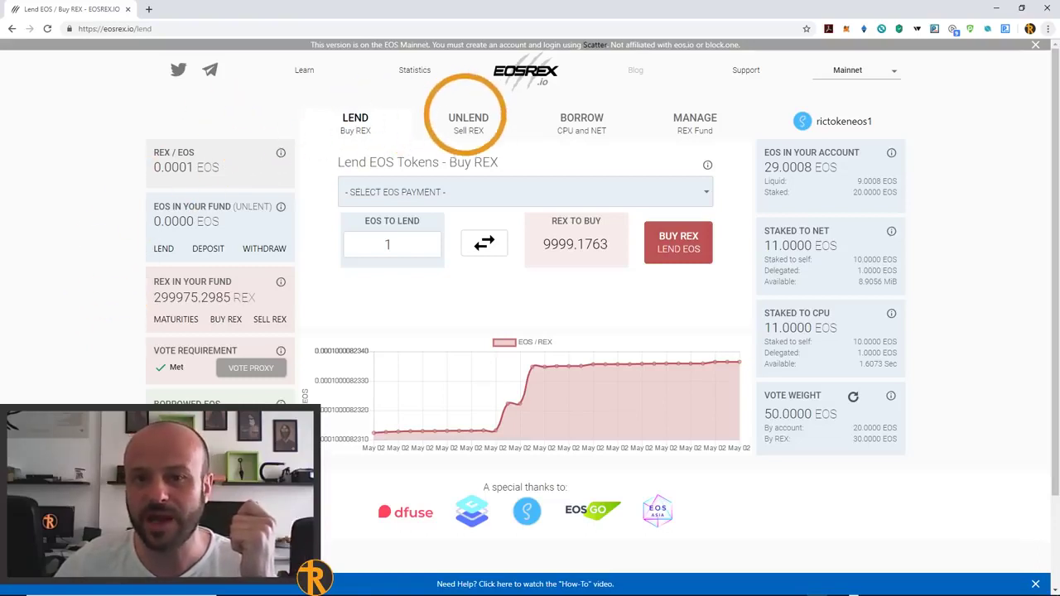
Step: View the Unlend page for selling REX, and open the maturities of the REX in the fund
click(469, 121)
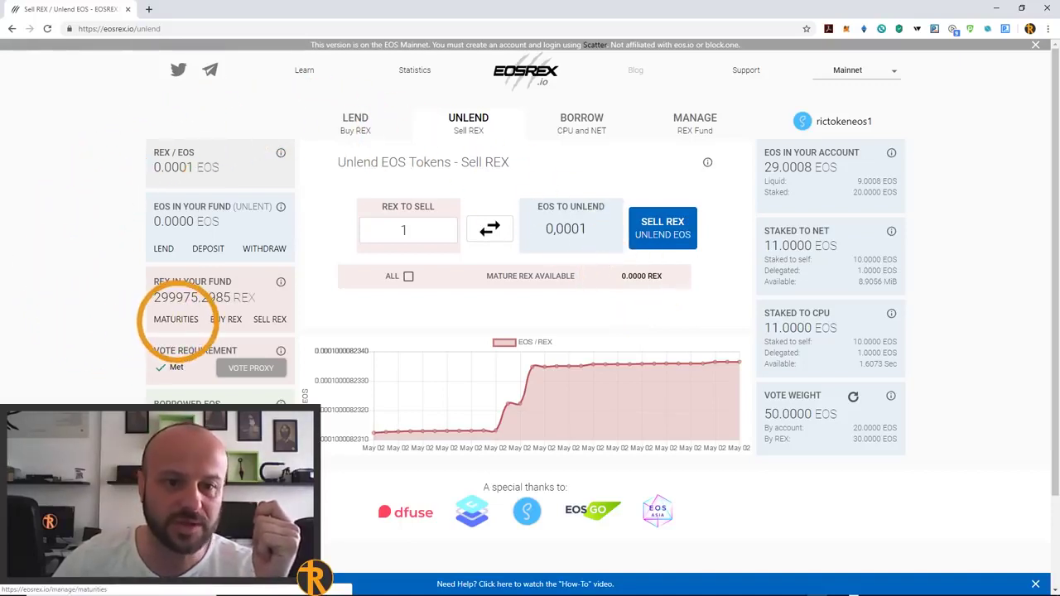
click(175, 319)
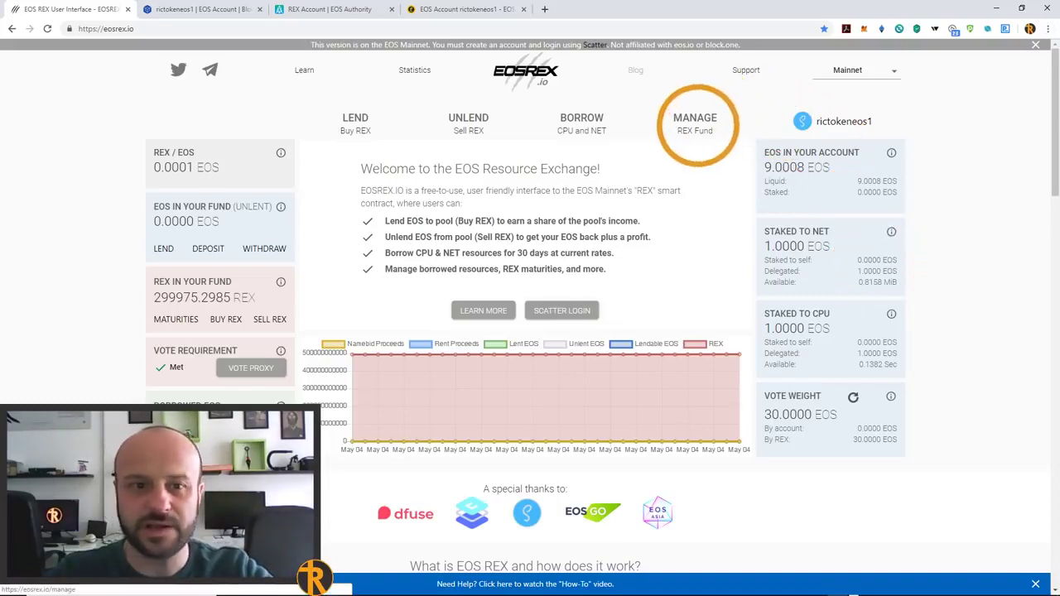
Step: Open REX Maturities in the REX Fund management section, and open the dialog for moving REX to or from savings
click(695, 122)
click(434, 161)
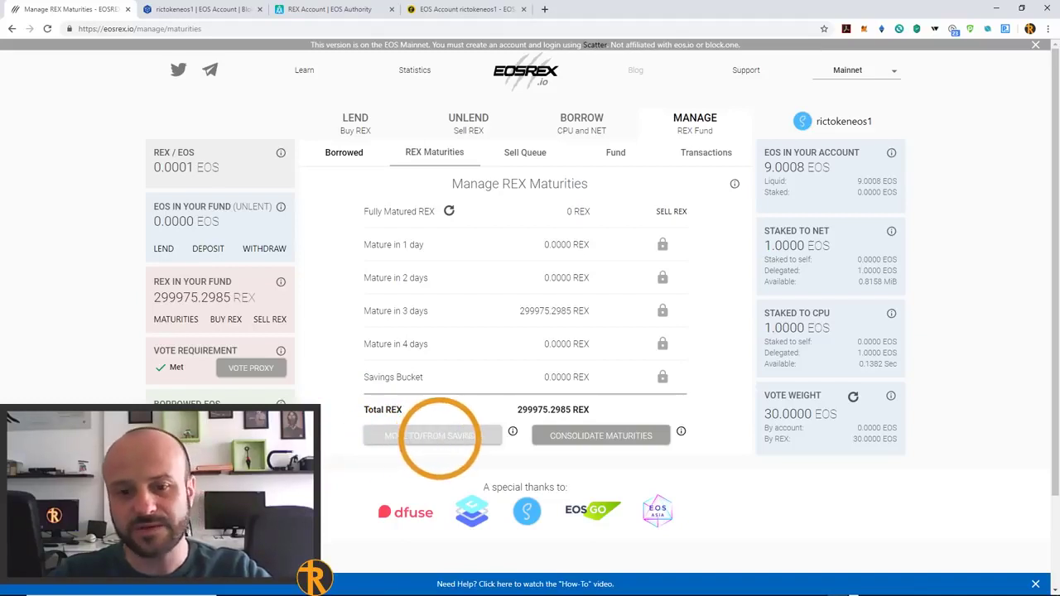
click(439, 437)
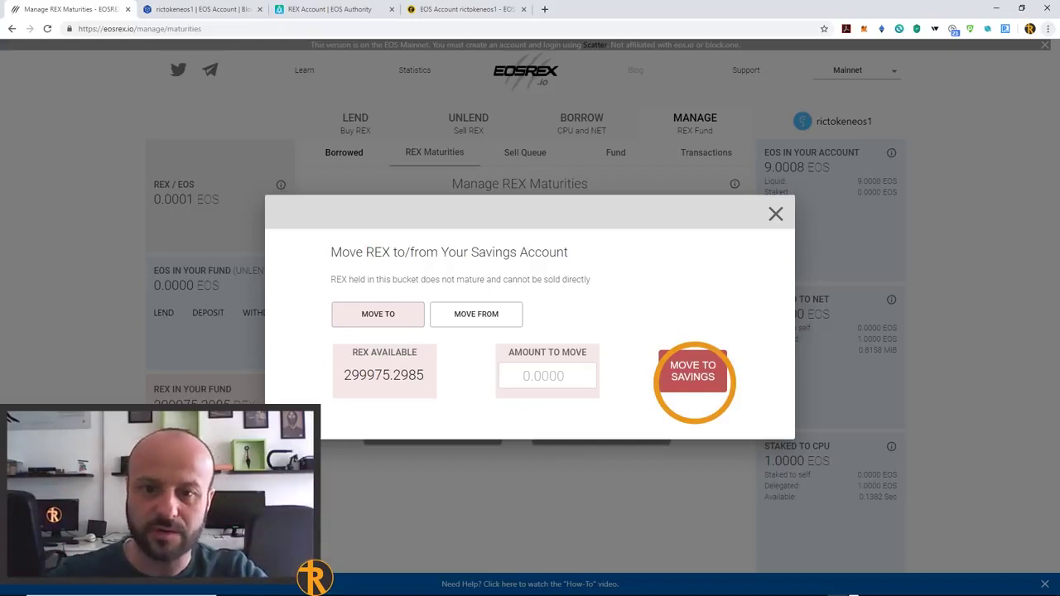
Step: Check the account's REX stats on the EOS Authority REX dashboard, and return to the EOSREX.IO page
key(ctrl+3)
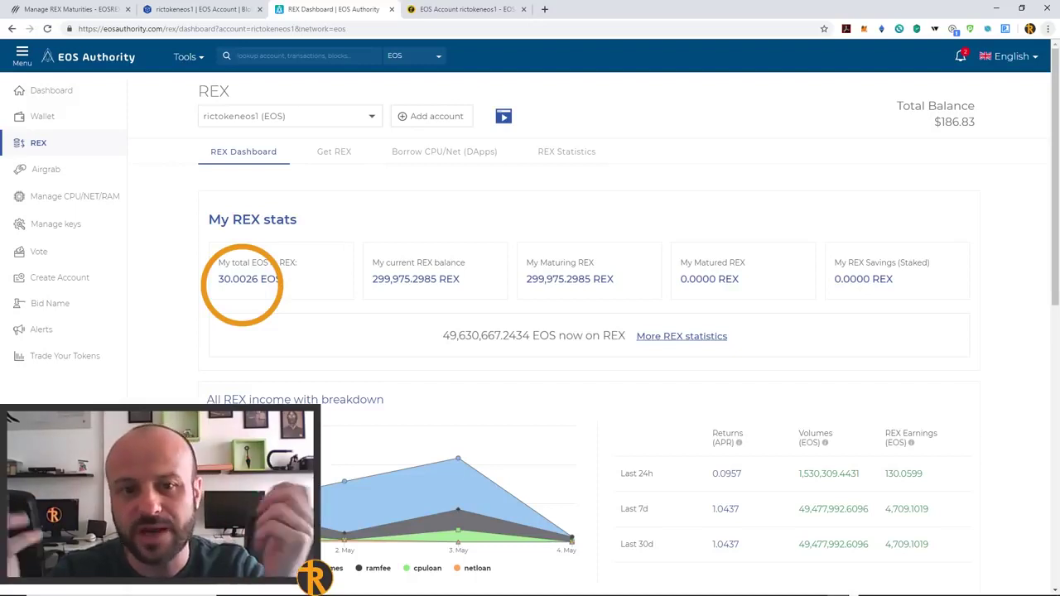
key(ctrl+1)
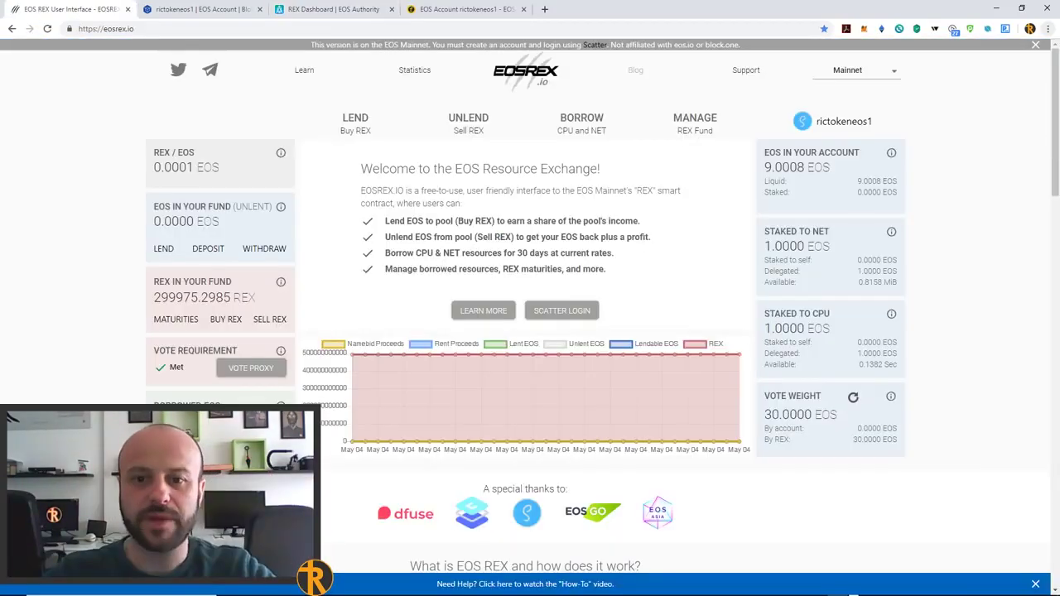